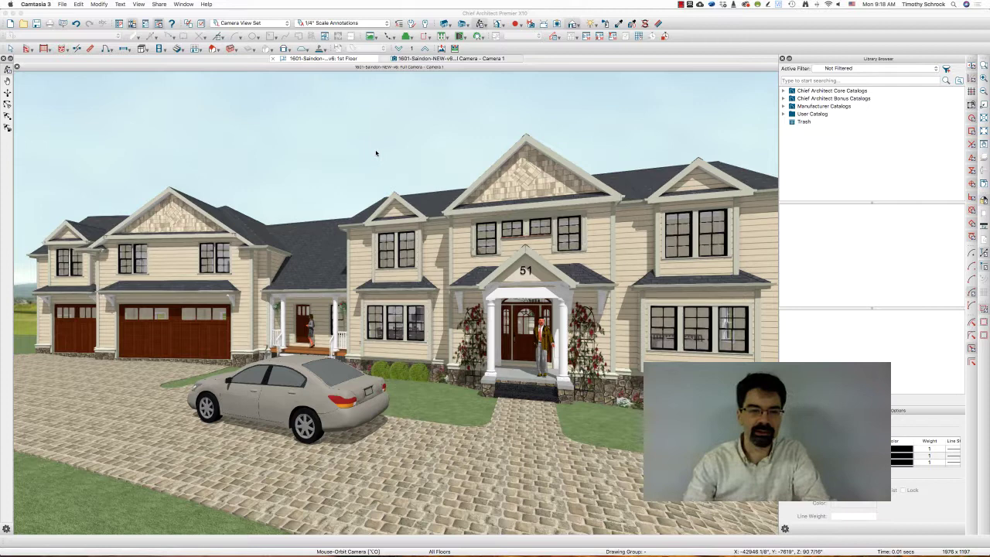
right_click(325, 144)
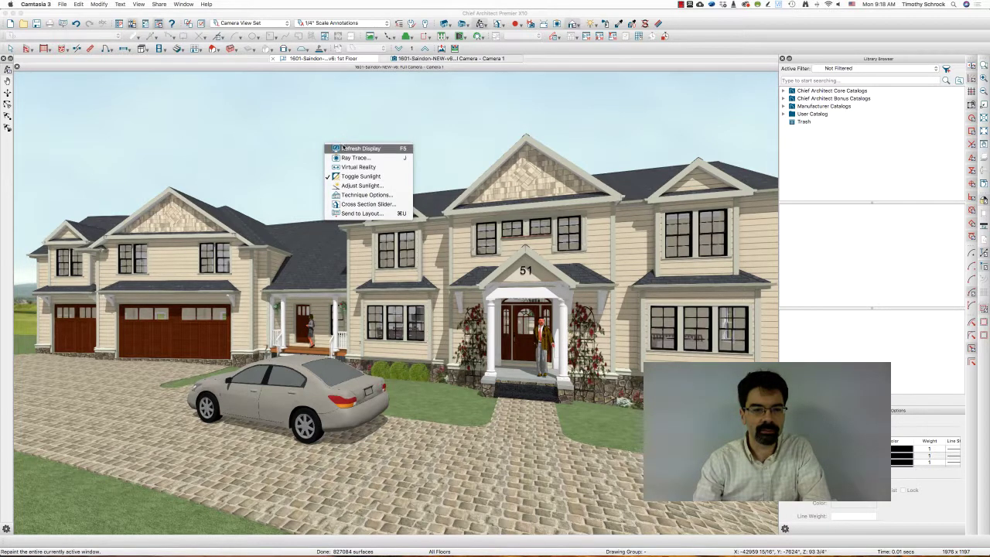
click(349, 195)
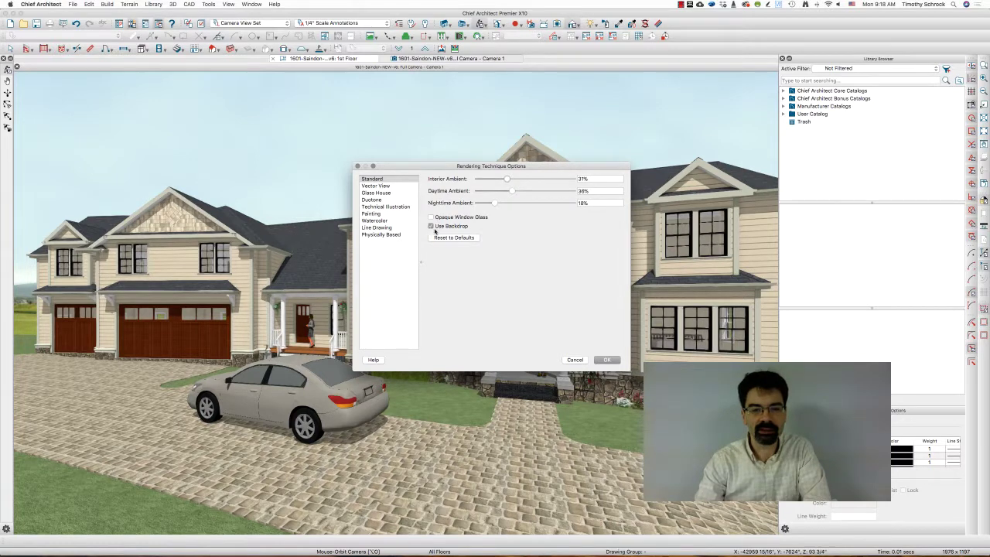
click(574, 360)
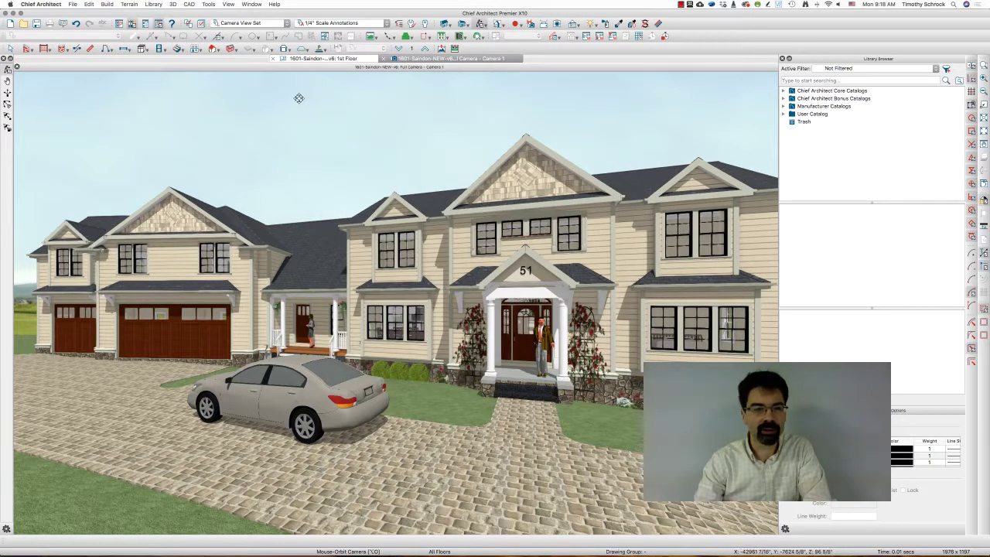
Turn off Use Backdrop for the Standard rendering technique in the current front camera view.
click(174, 4)
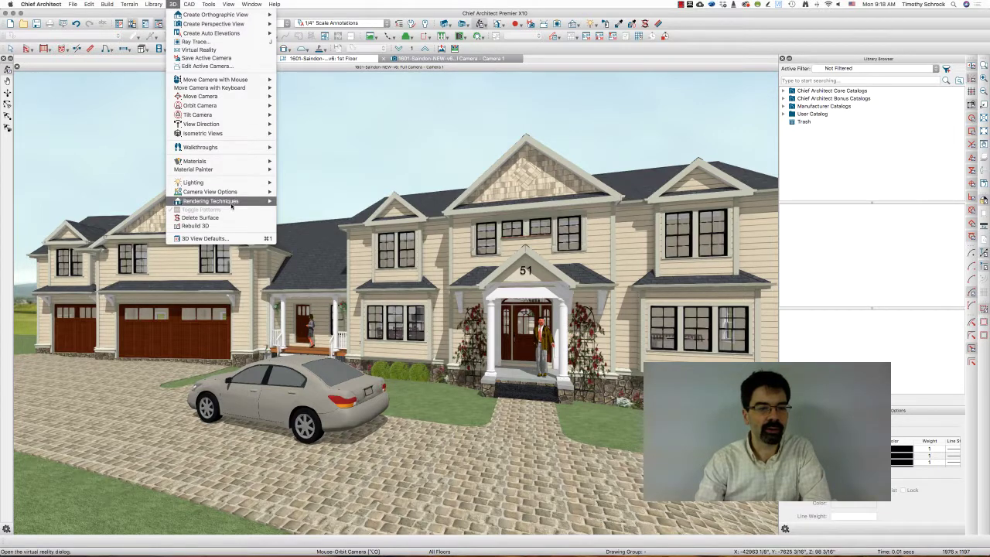
mouse_move(255, 201)
click(311, 278)
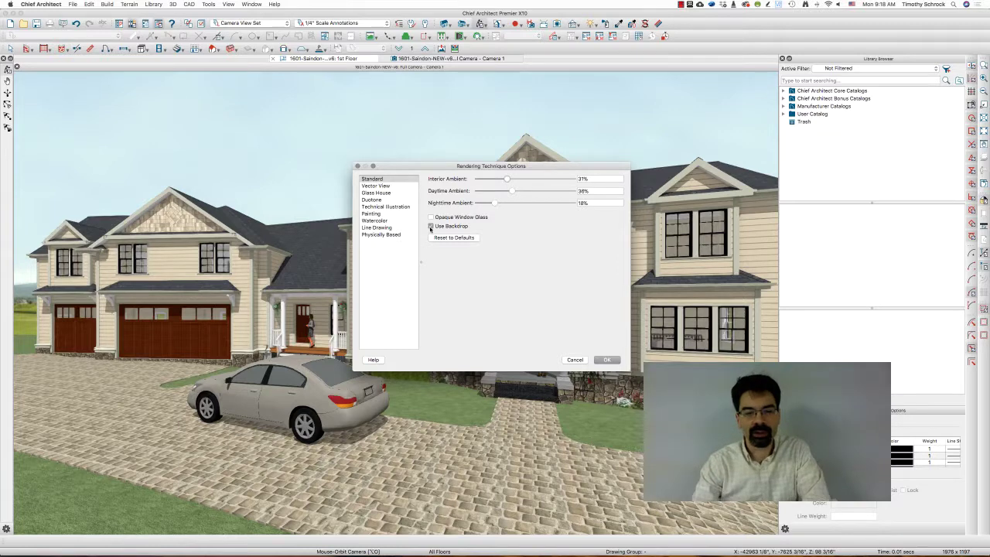
click(431, 226)
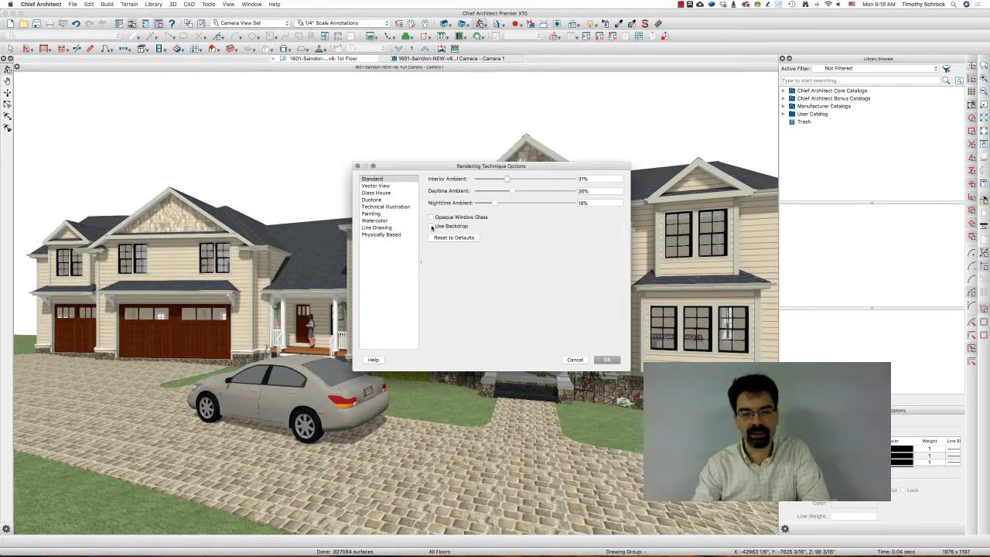
click(607, 360)
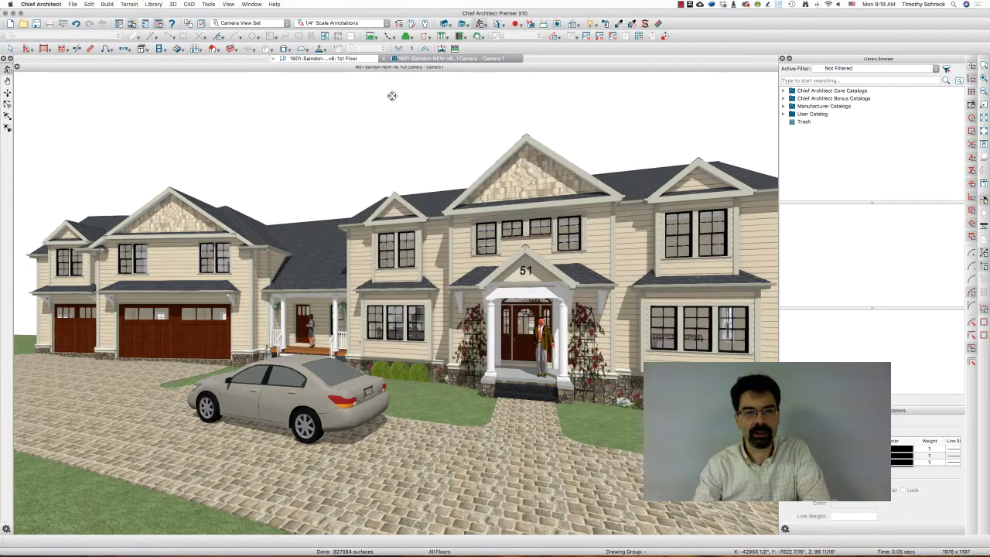
Create a full camera view of the rear of the house from the first floor plan, raise the camera, and compare it with Camera 1.
click(352, 59)
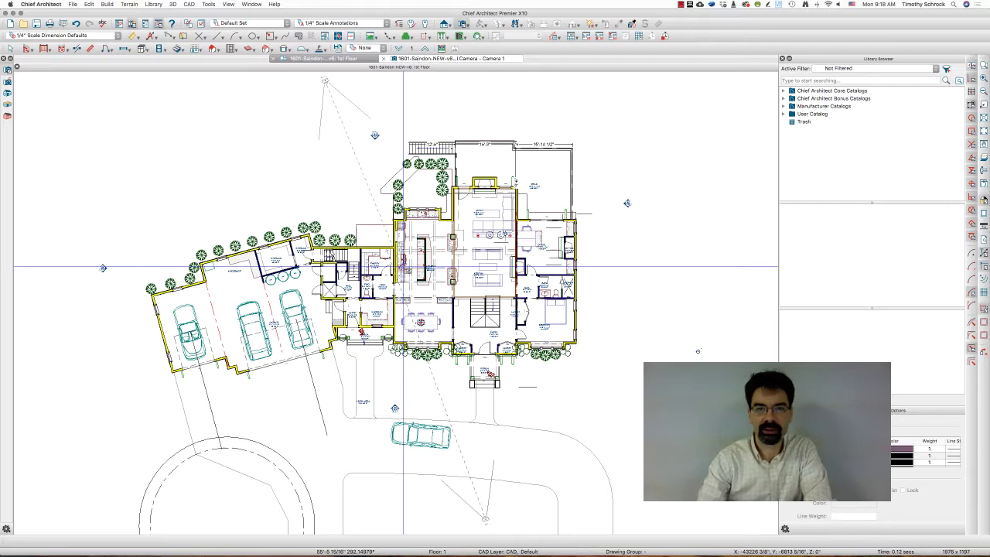
drag(403, 268, 403, 267)
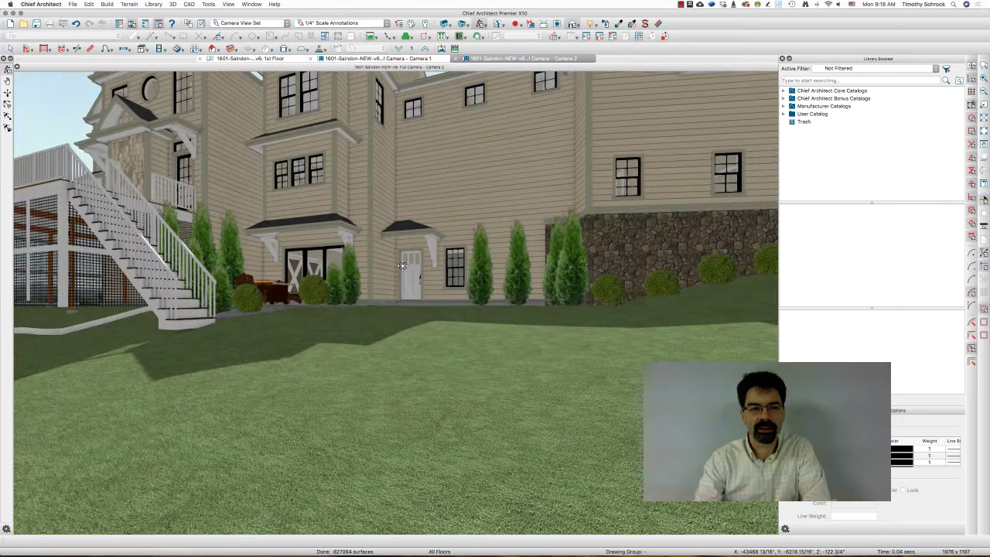
key(Page_Up)
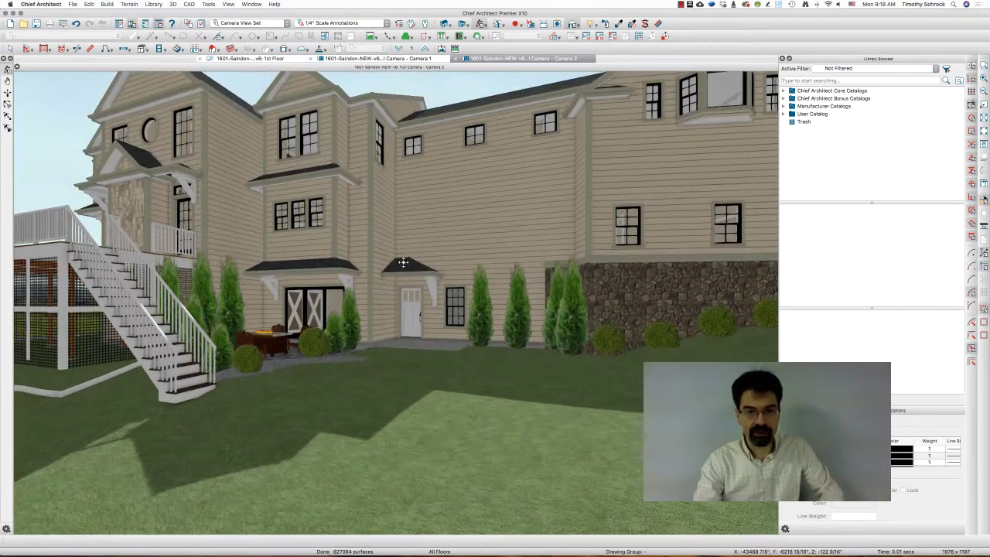
key(Page_Up)
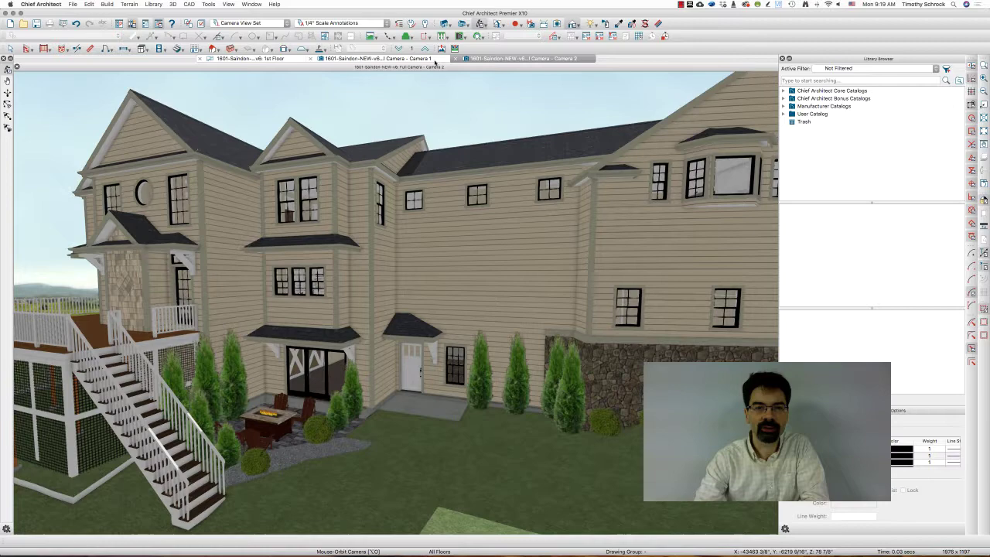
click(436, 61)
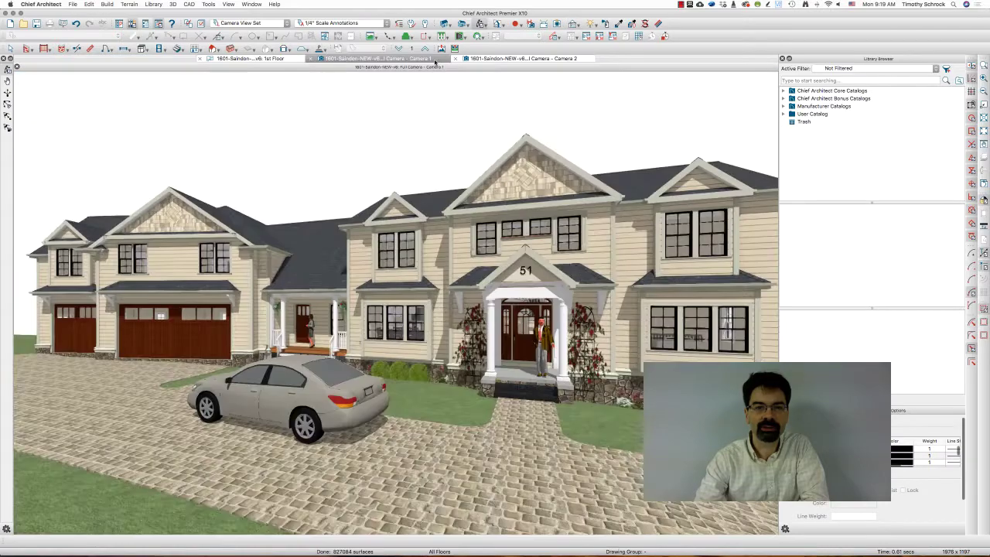
click(477, 60)
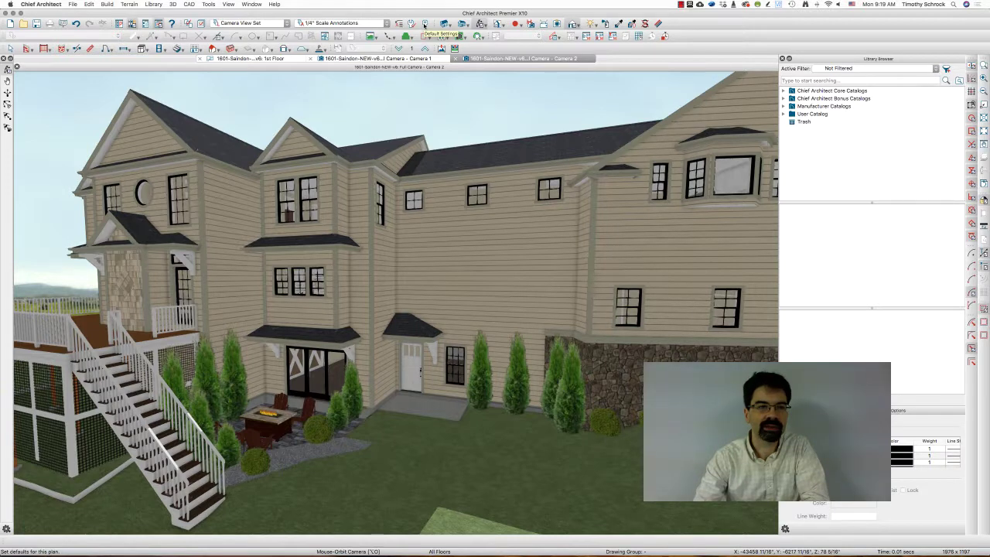
click(174, 4)
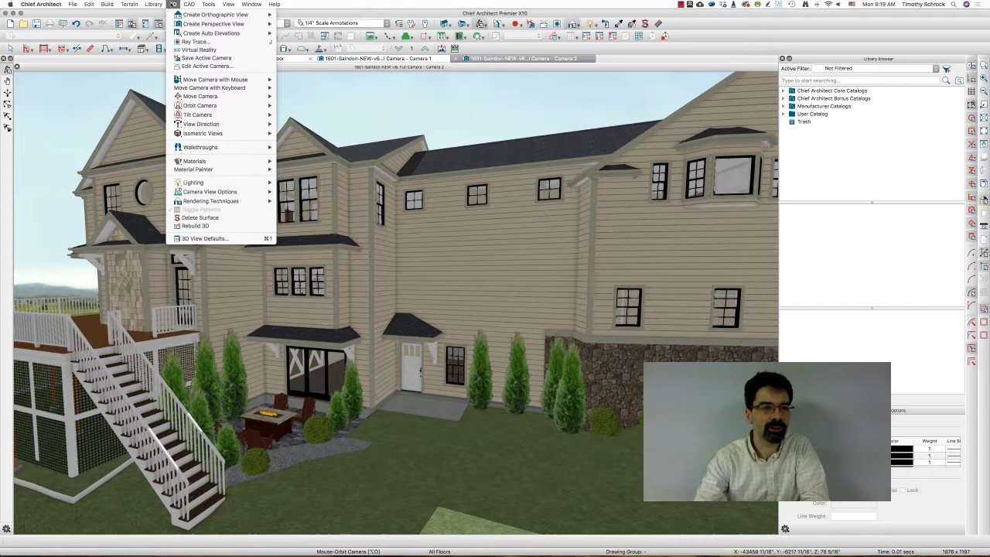
click(216, 255)
click(173, 4)
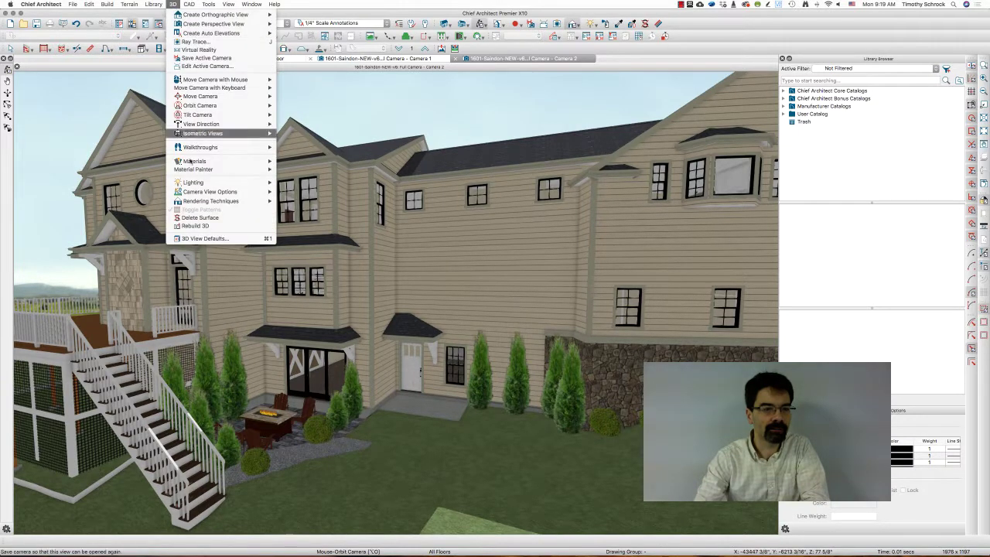
click(198, 240)
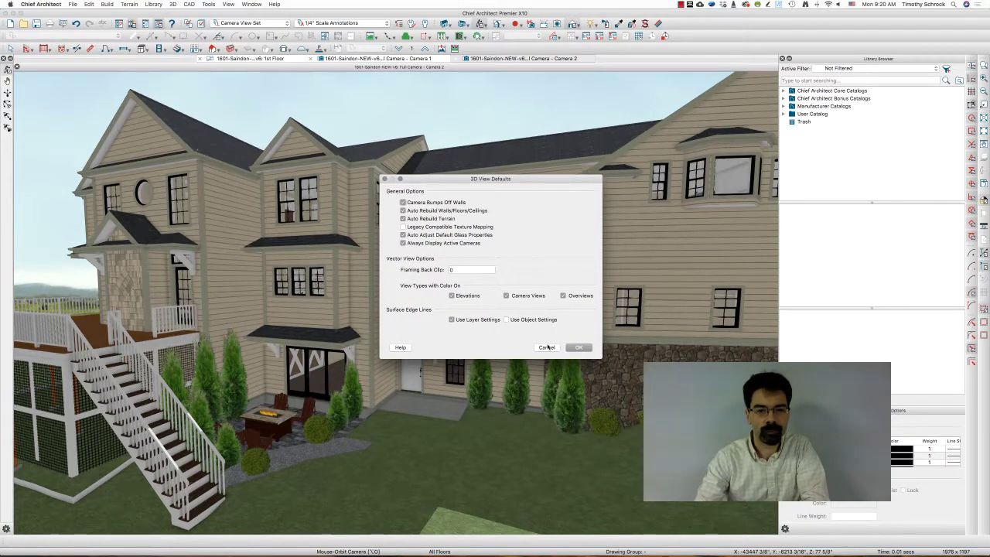
click(547, 347)
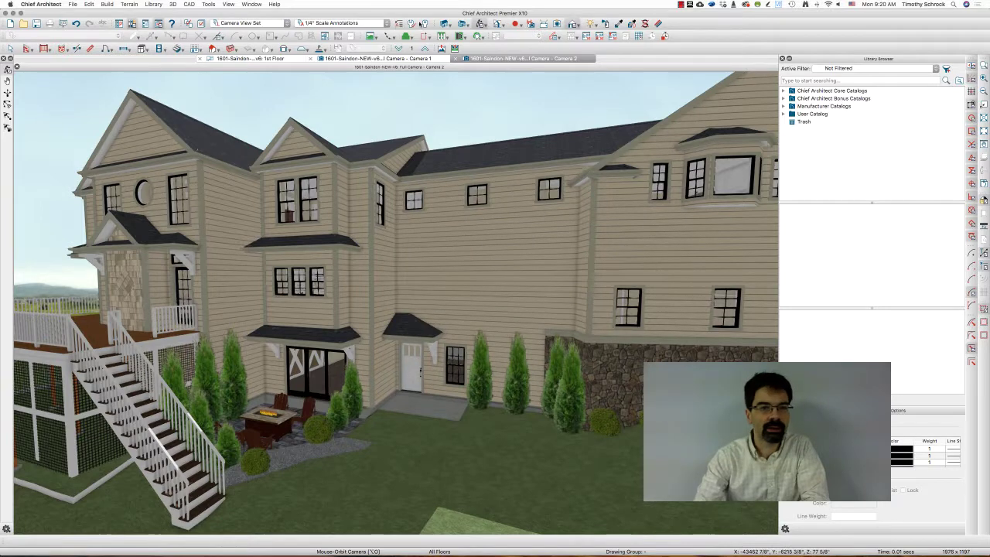
Turn off Use Backdrop for the Standard technique in the plan's default Rendering Techniques settings.
click(69, 5)
mouse_move(89, 6)
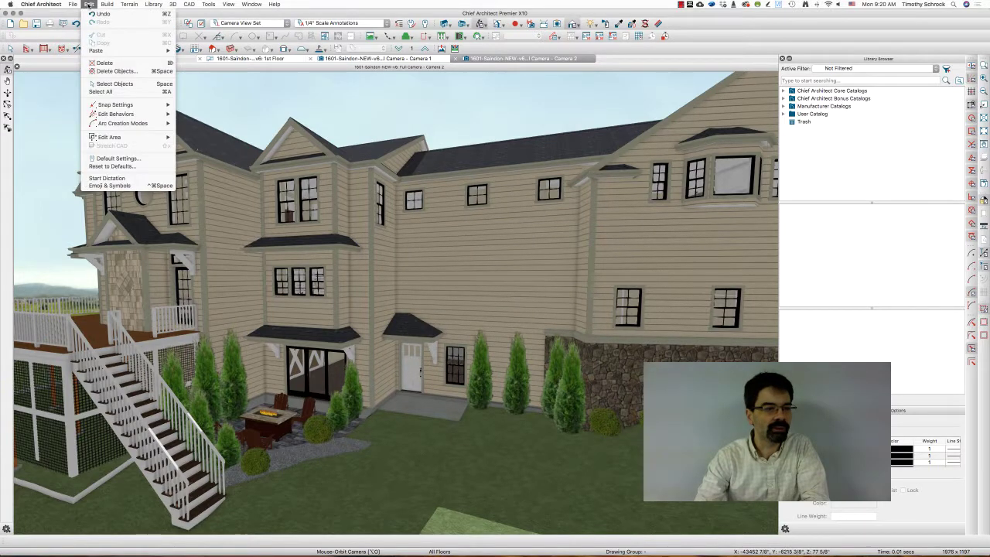
click(125, 160)
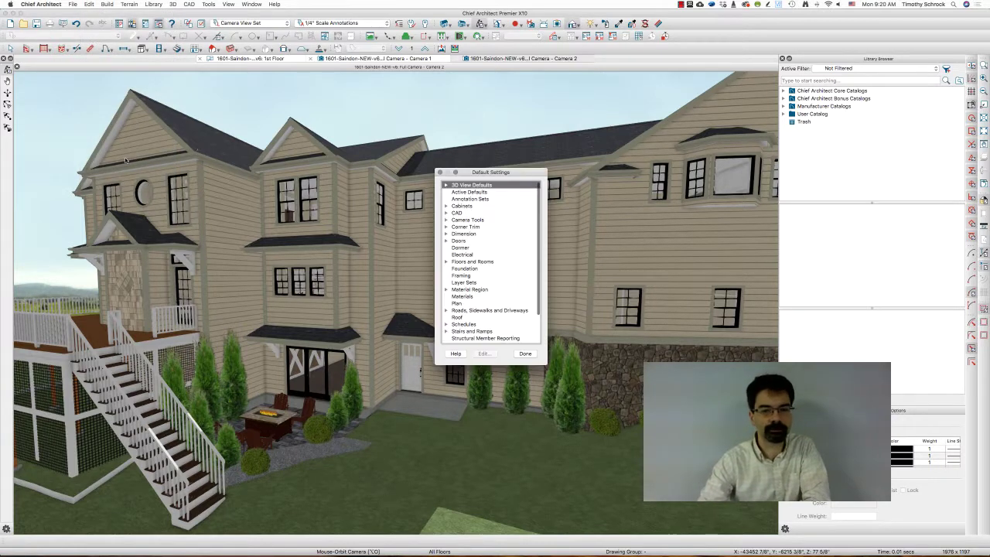
click(445, 186)
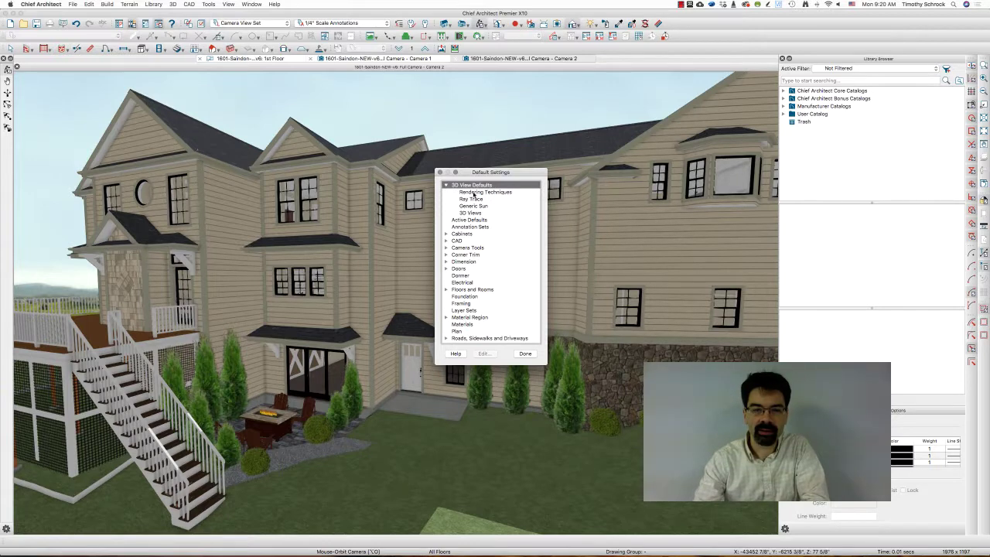
double_click(473, 192)
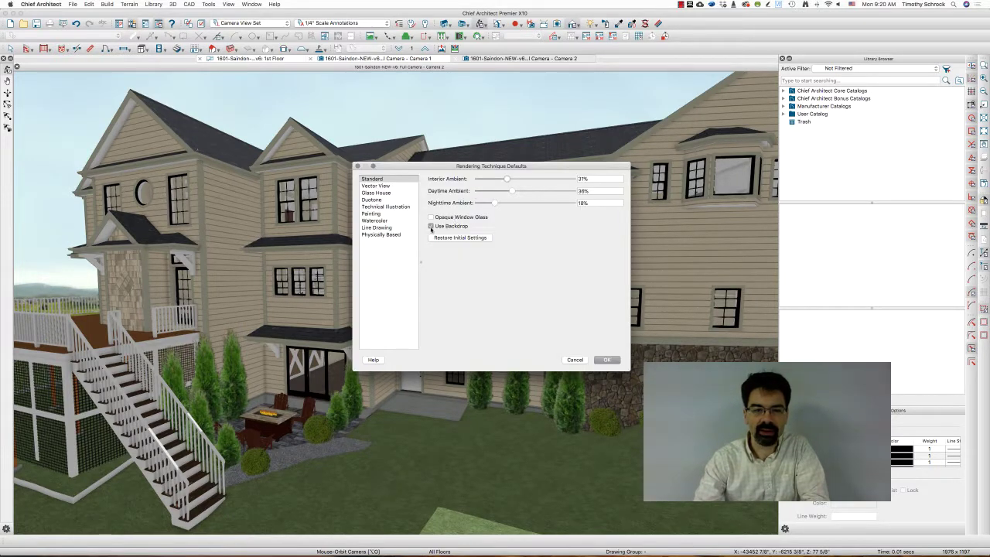
click(431, 227)
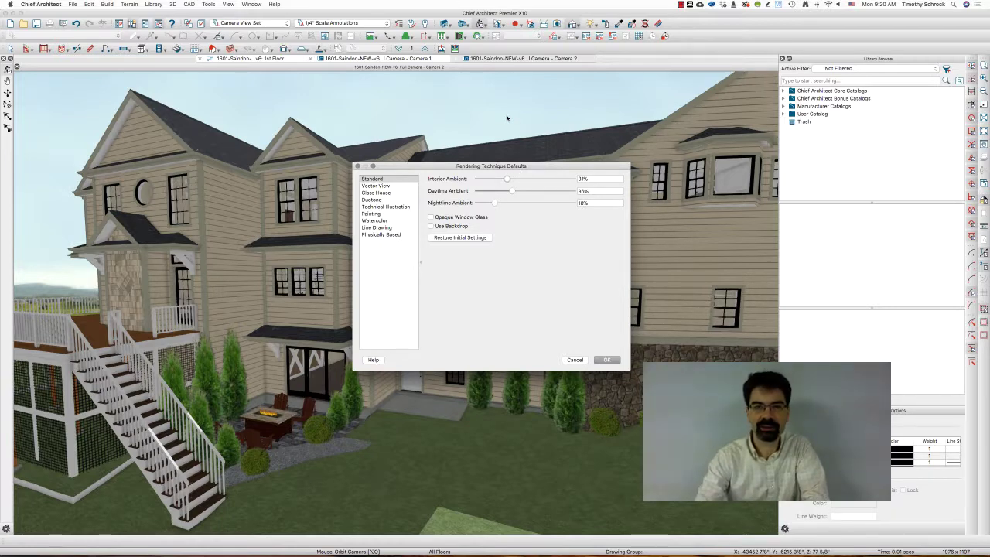
click(602, 359)
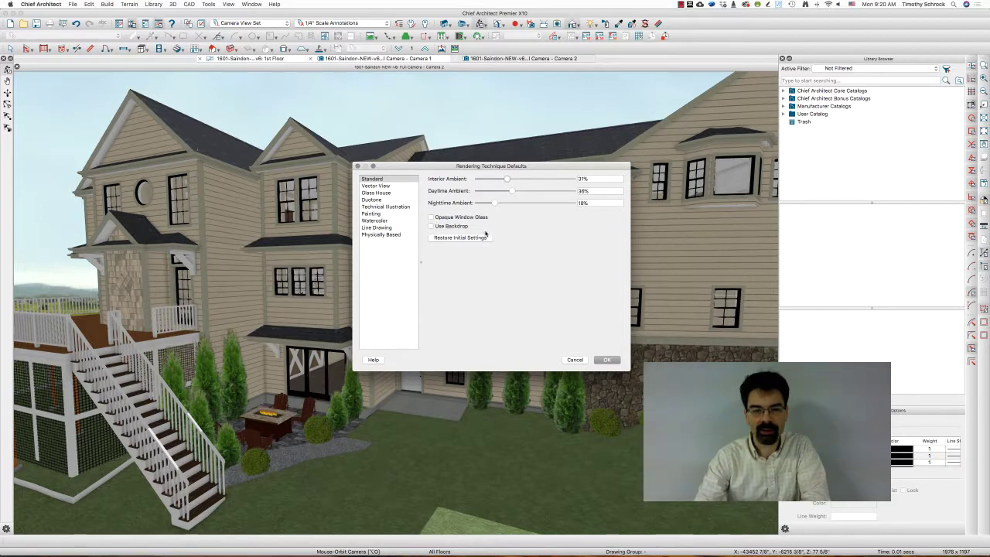
click(604, 361)
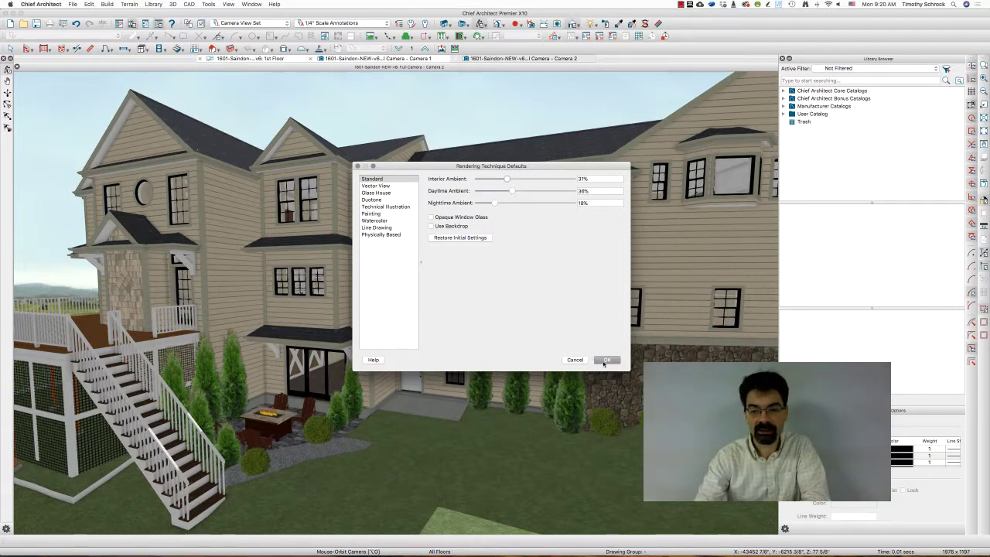
click(526, 354)
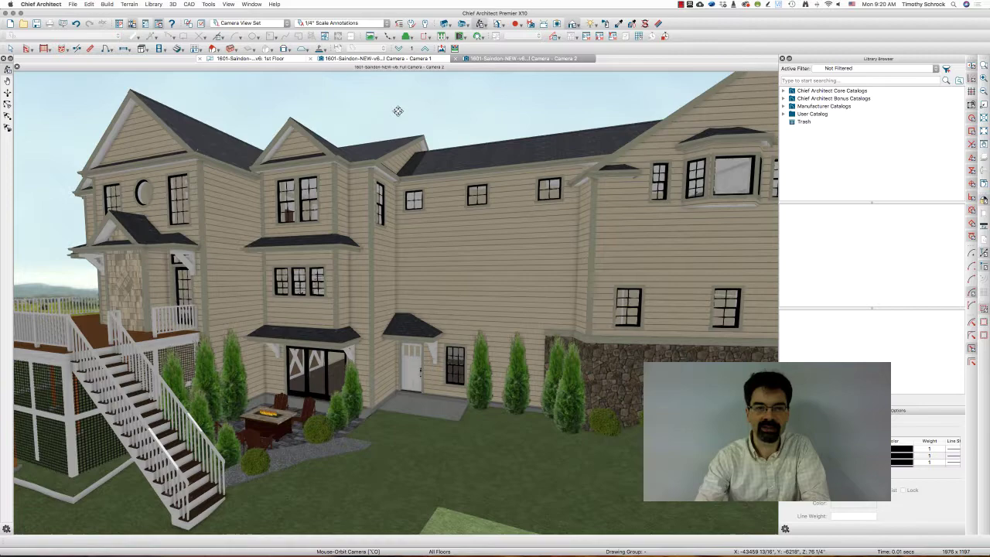
Create another full camera view from the first floor plan, looking at the rear of the garage wing, and reposition it to frame the whole rear facade.
click(282, 60)
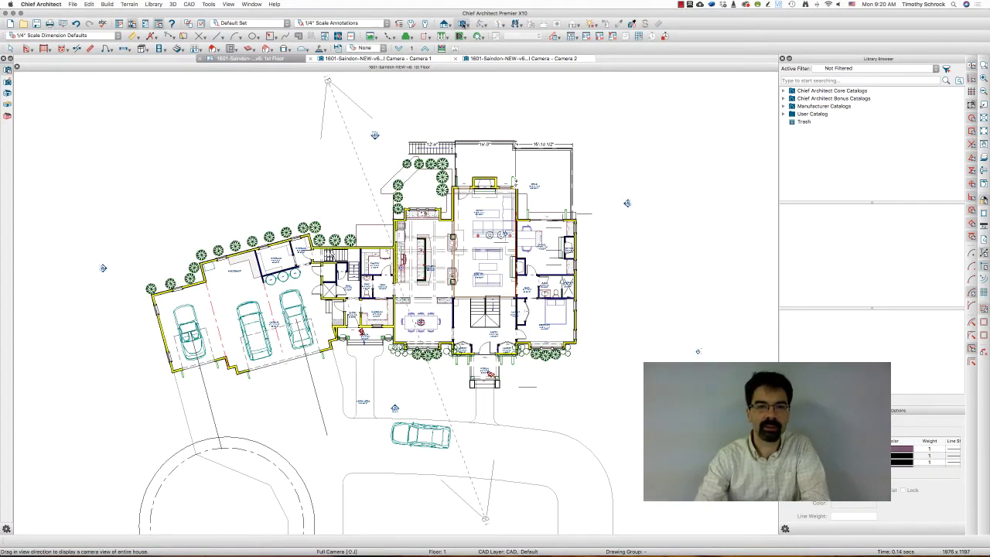
scroll(433, 325, down, 4)
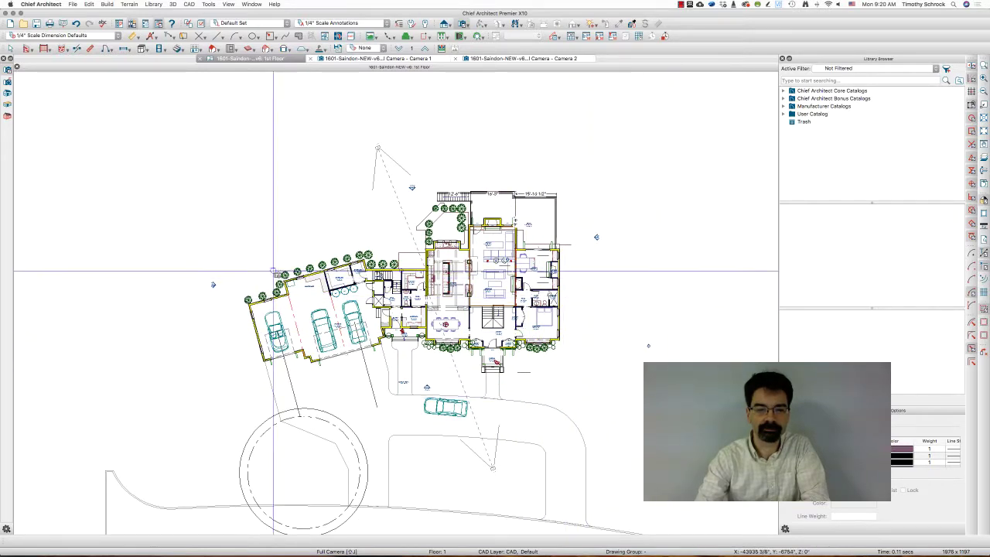
drag(244, 193, 406, 307)
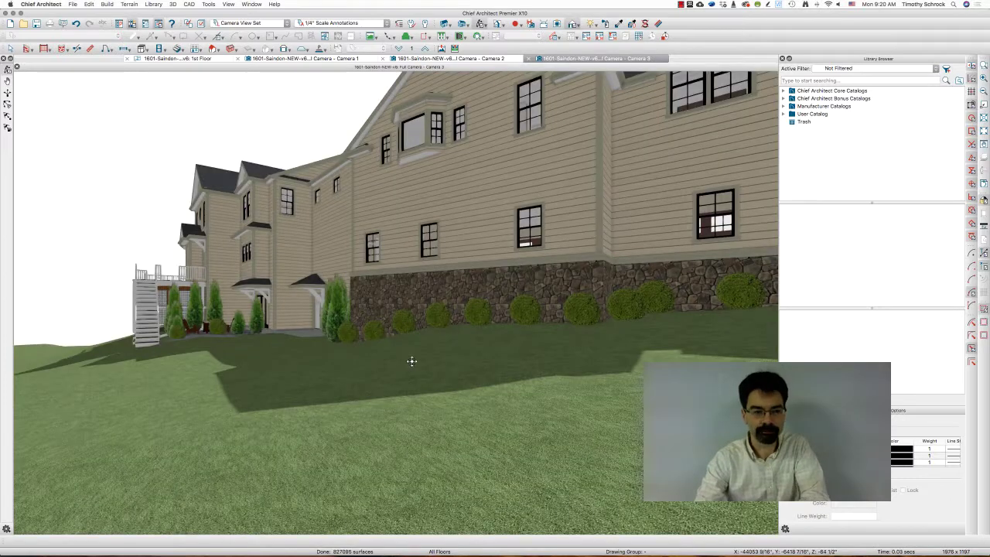
key(Down)
key(Down)
key(Down)
key(Down)
key(Down)
key(Down)
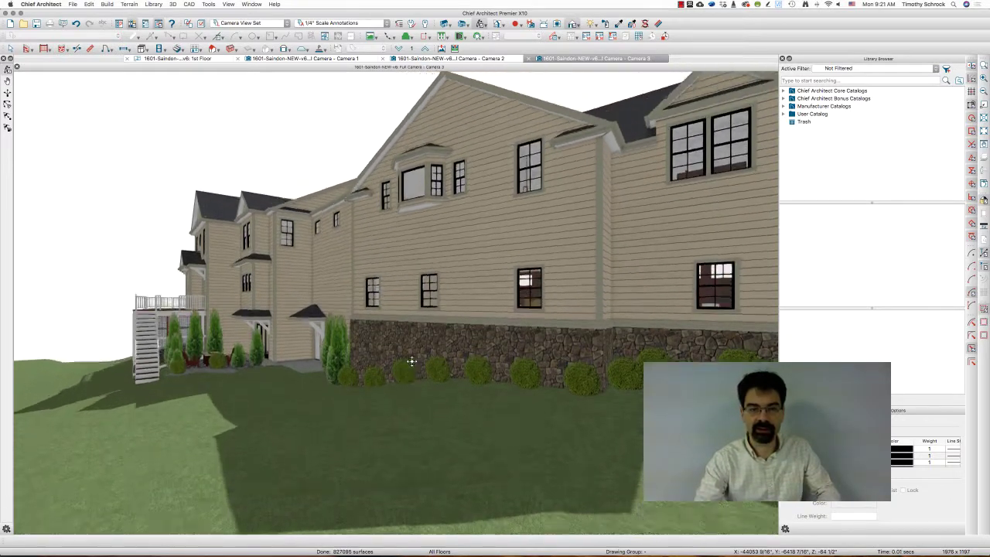
key(Left)
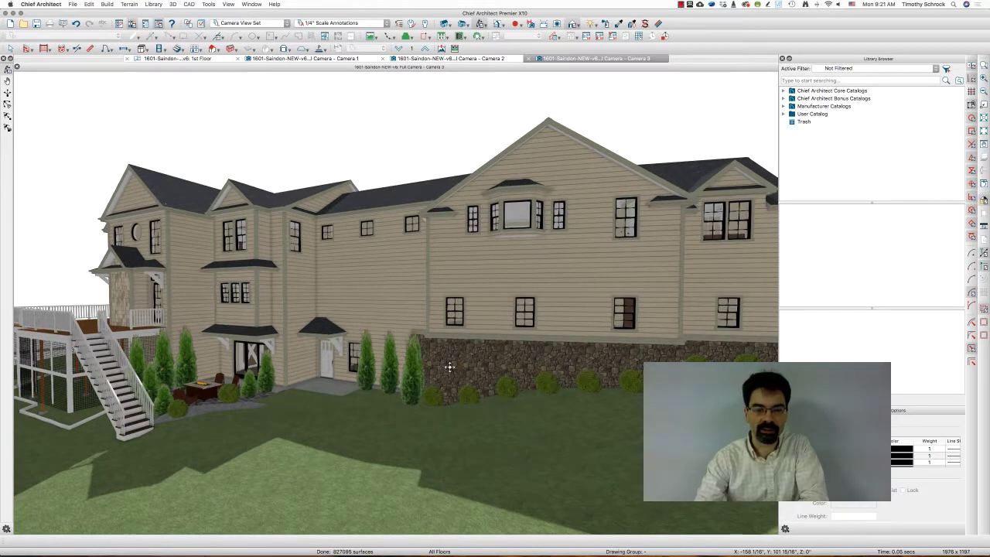
Preview the new camera view with the Standard technique's backdrop on and off, and discard the changes.
right_click(402, 128)
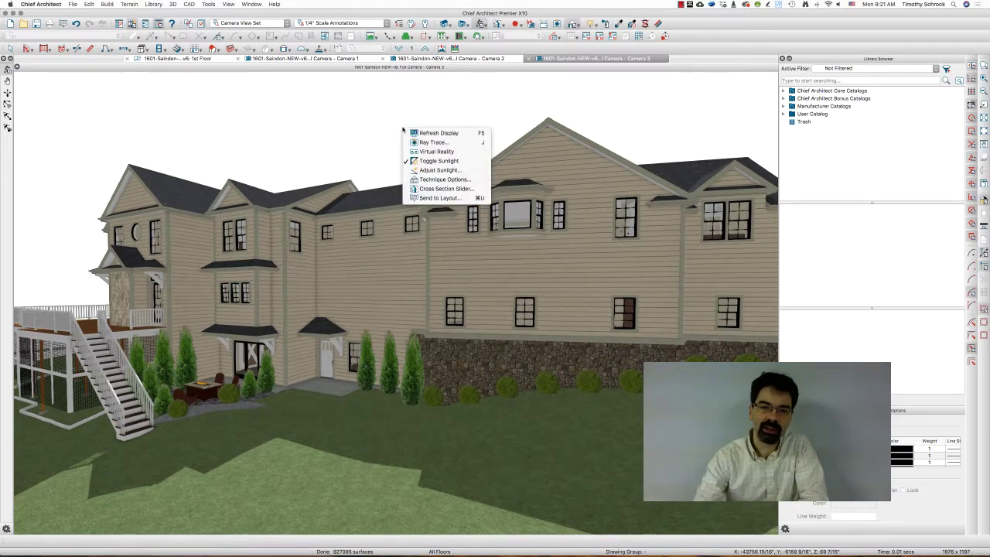
click(424, 180)
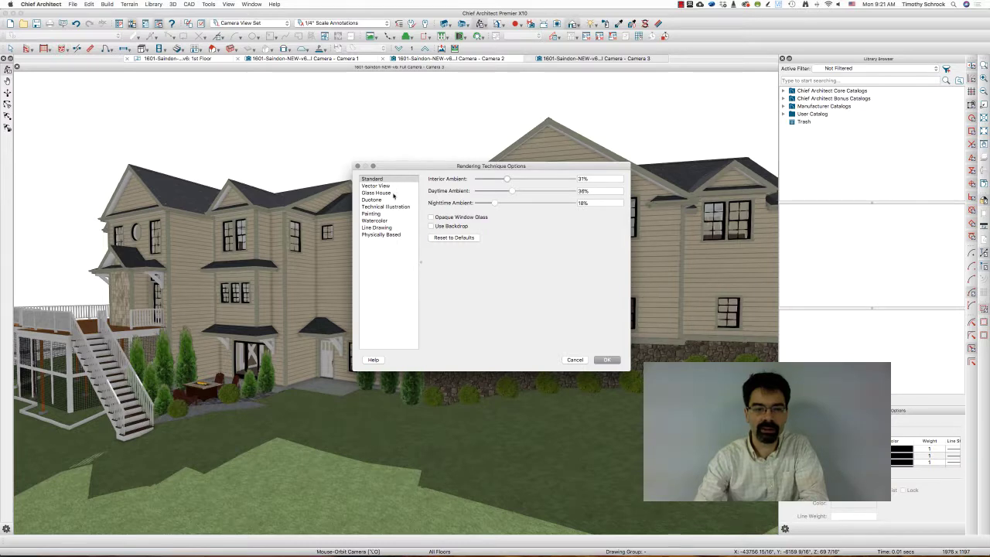
click(431, 226)
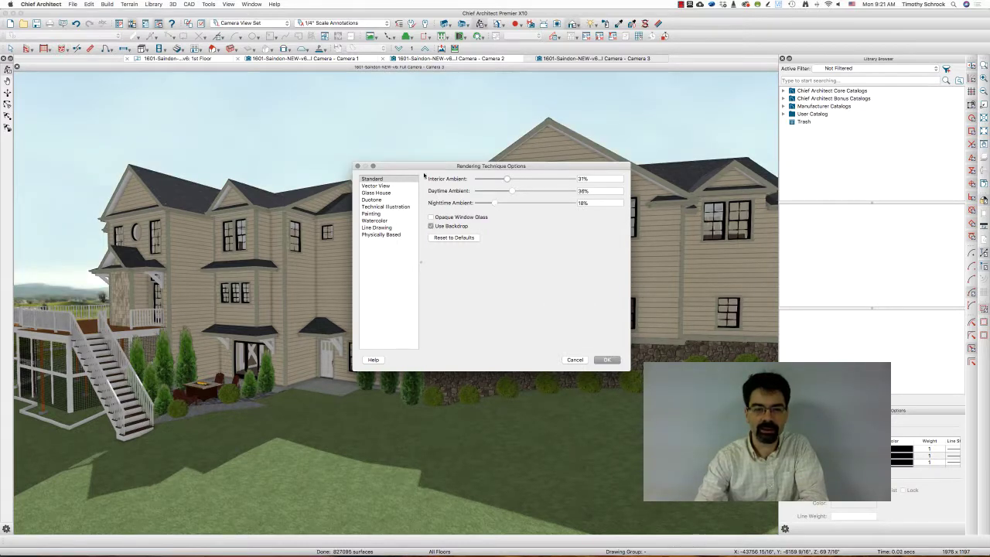
click(431, 226)
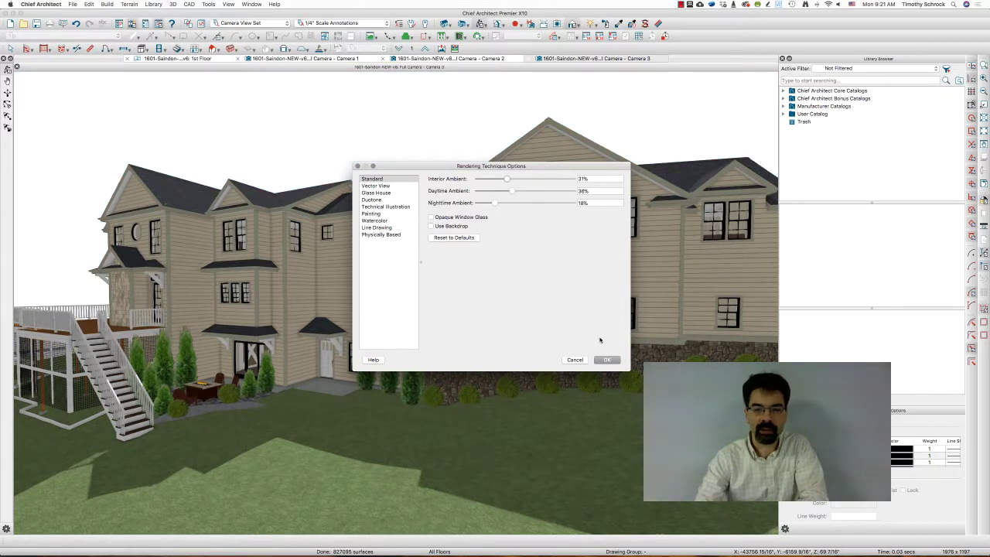
click(576, 361)
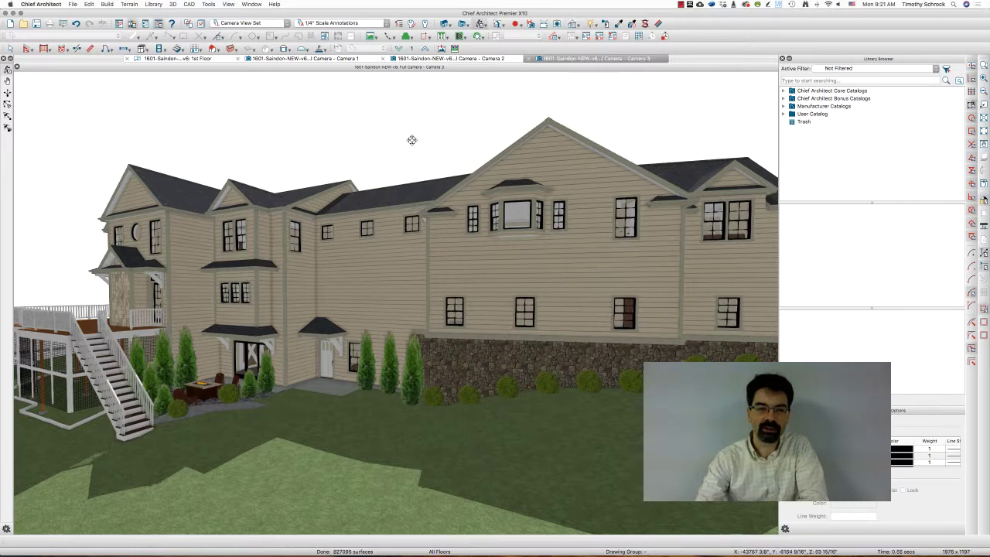
Toggle Use Backdrop in the default Standard rendering technique settings, leaving it turned off.
click(422, 24)
click(445, 186)
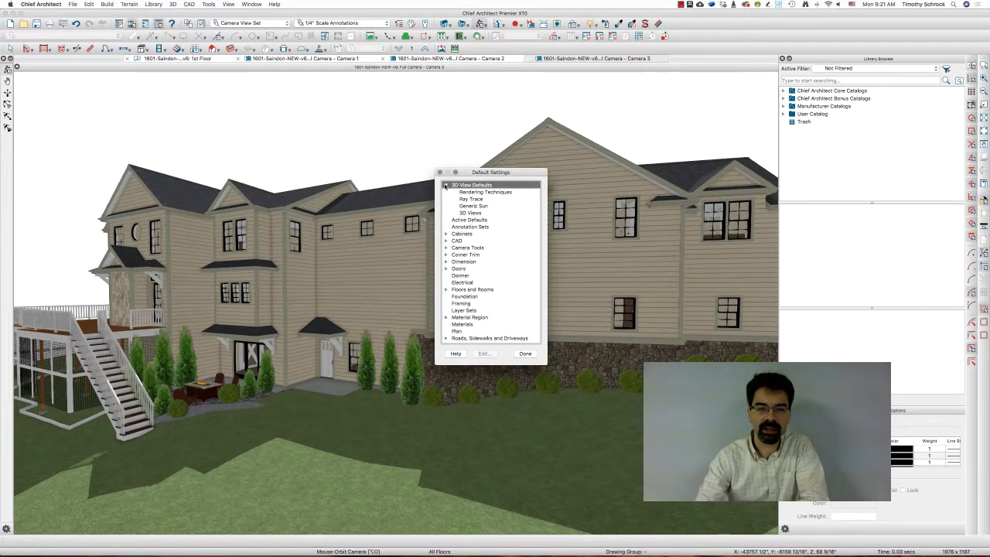
double_click(483, 193)
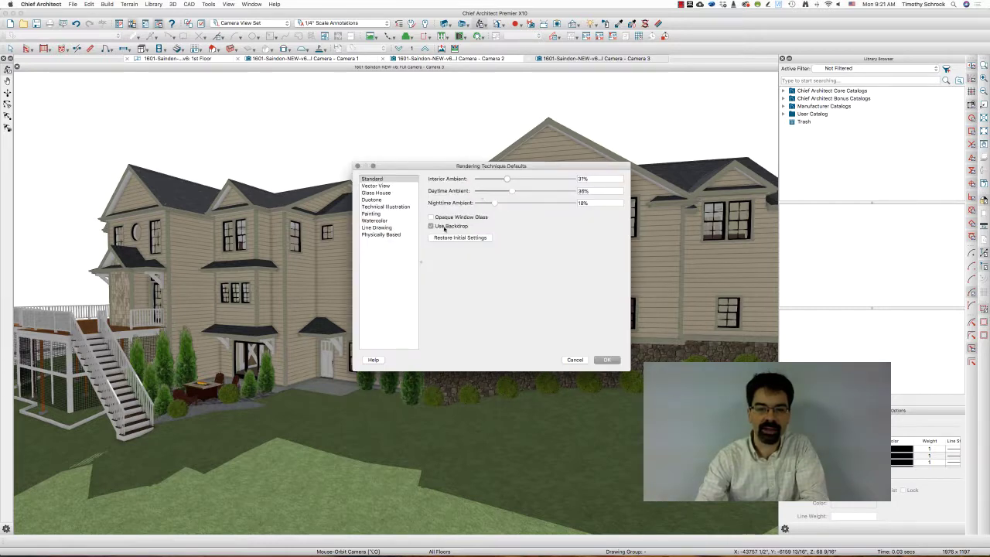
click(452, 227)
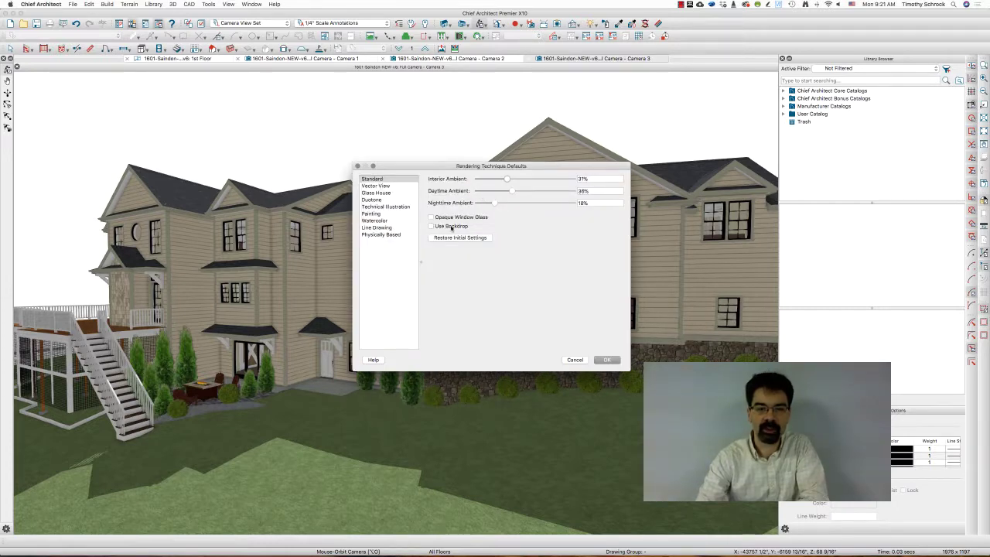
click(443, 229)
click(441, 229)
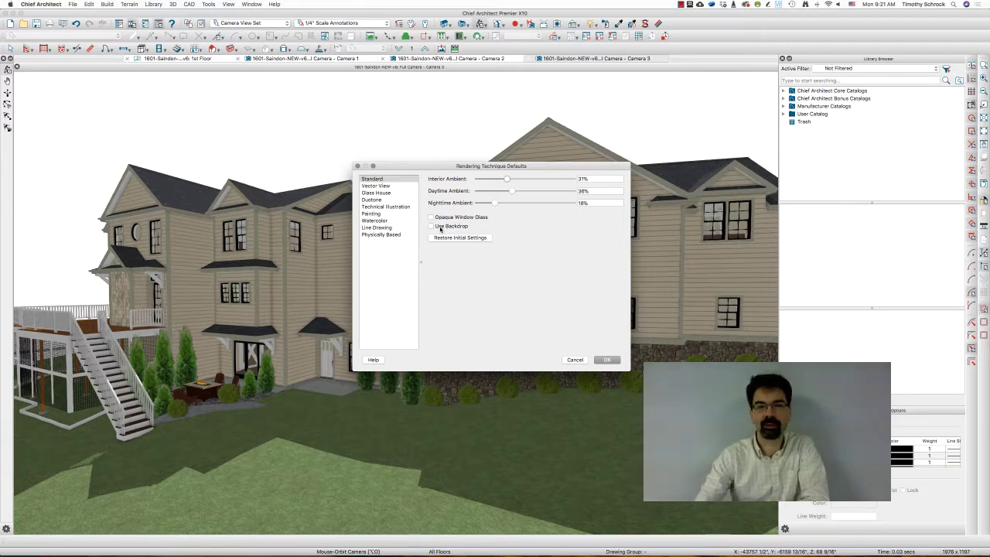